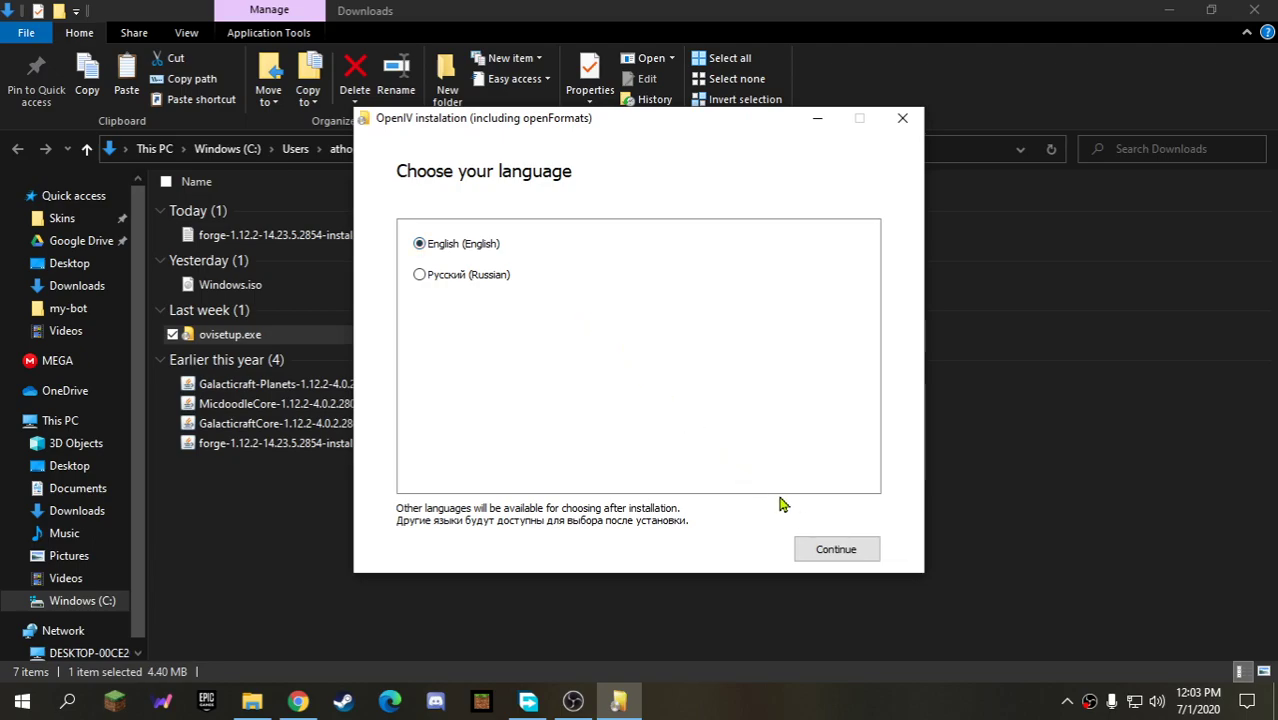
- Keep English, accept the licence terms, and confirm the 19.6 Mb OpenIV download for this computer
left_click(833, 553)
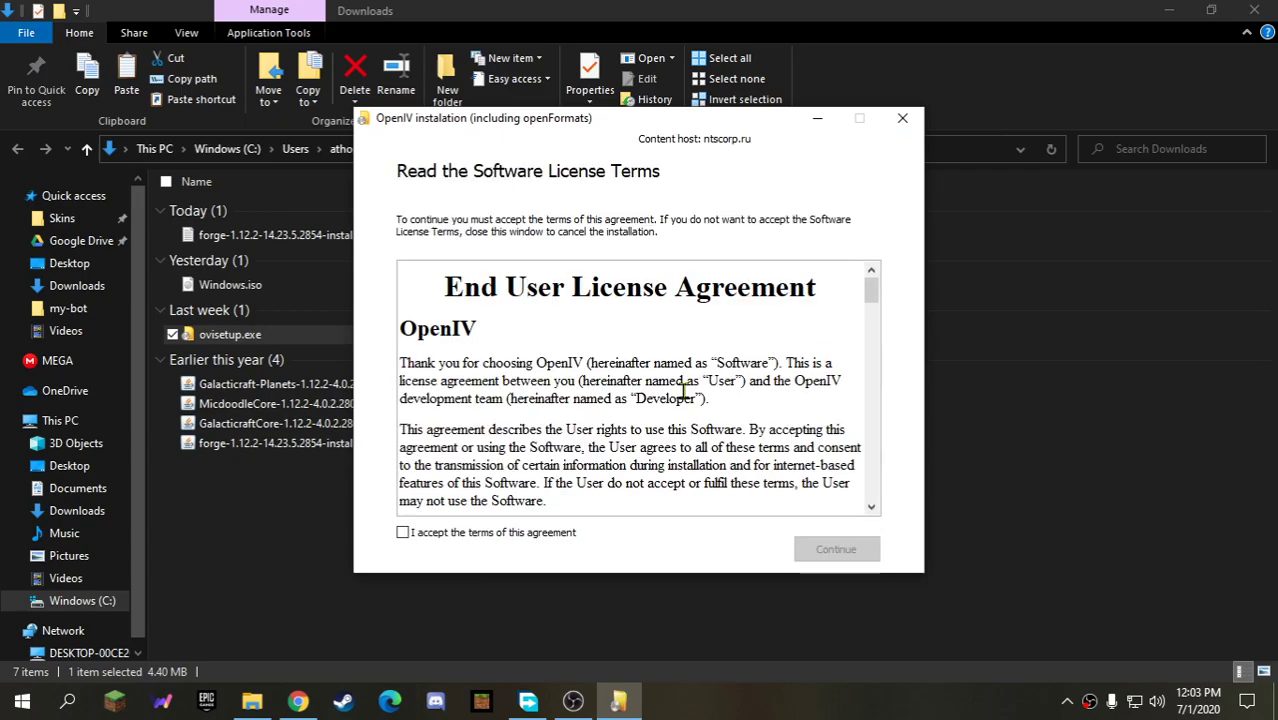
left_click(490, 534)
scroll(722, 472, "down", 10)
scroll(739, 434, "down", 10)
scroll(739, 434, "down", 10)
left_click(835, 550)
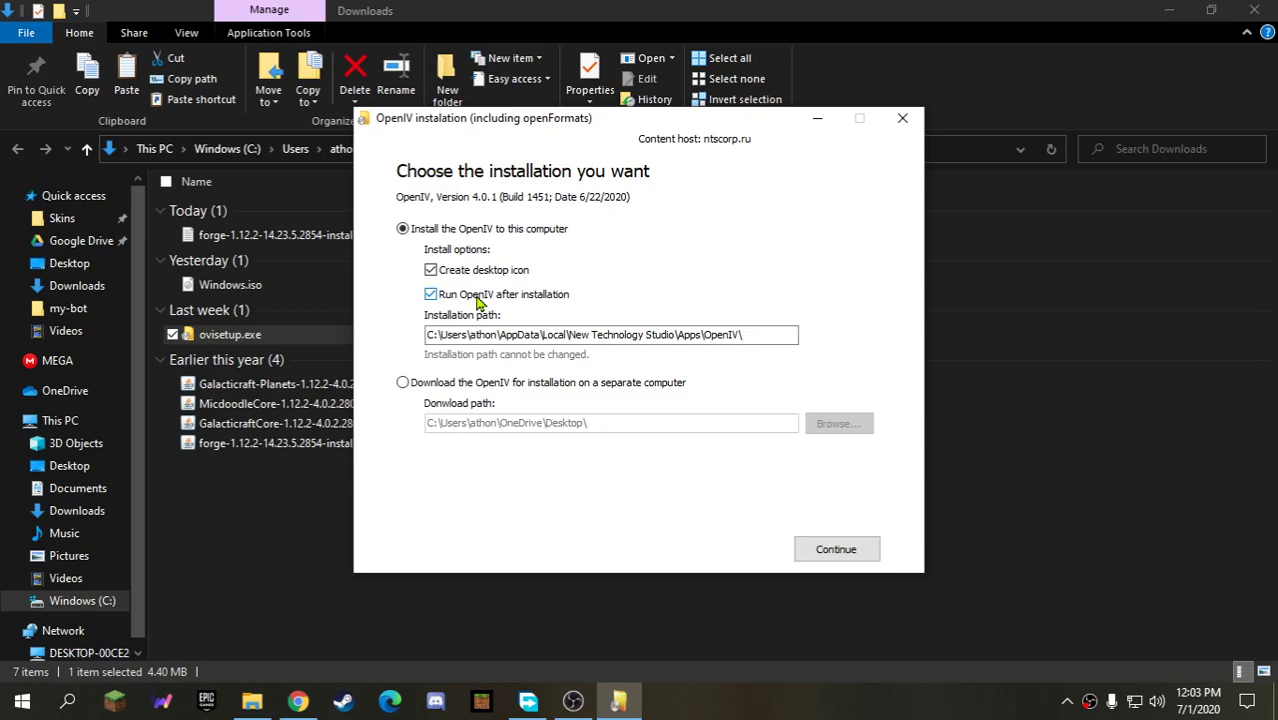
left_click(829, 553)
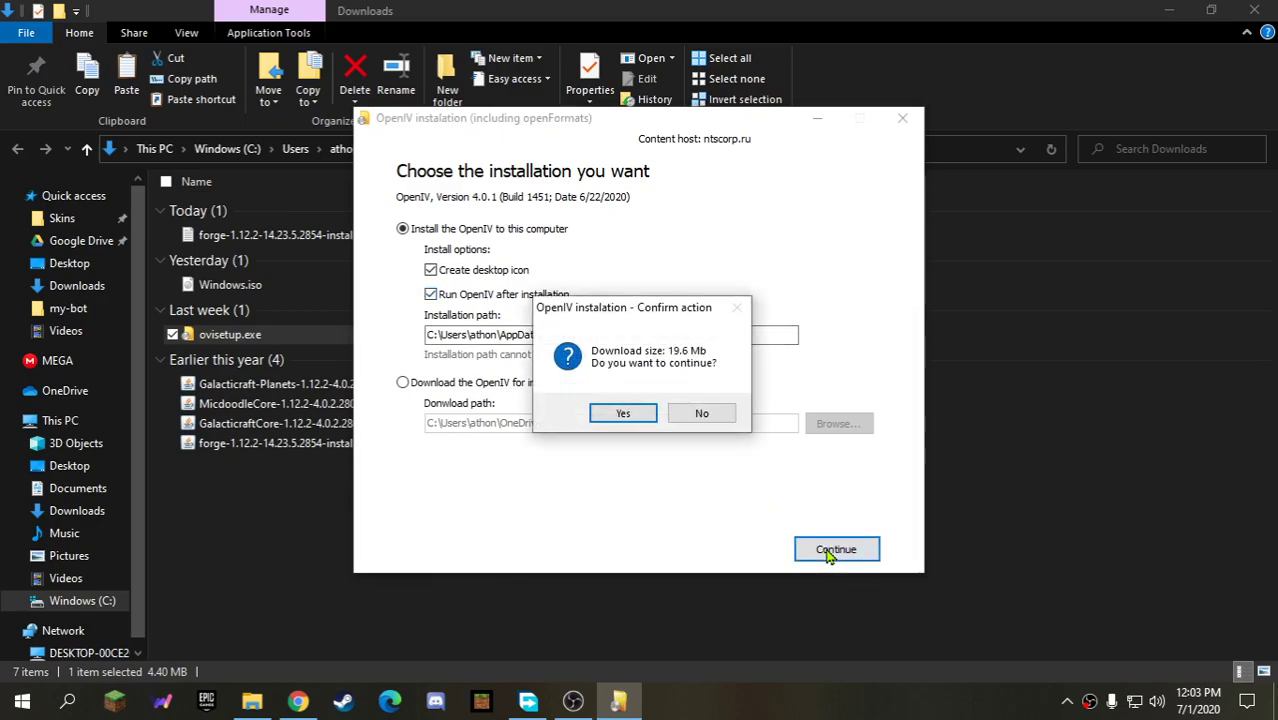
left_click(645, 419)
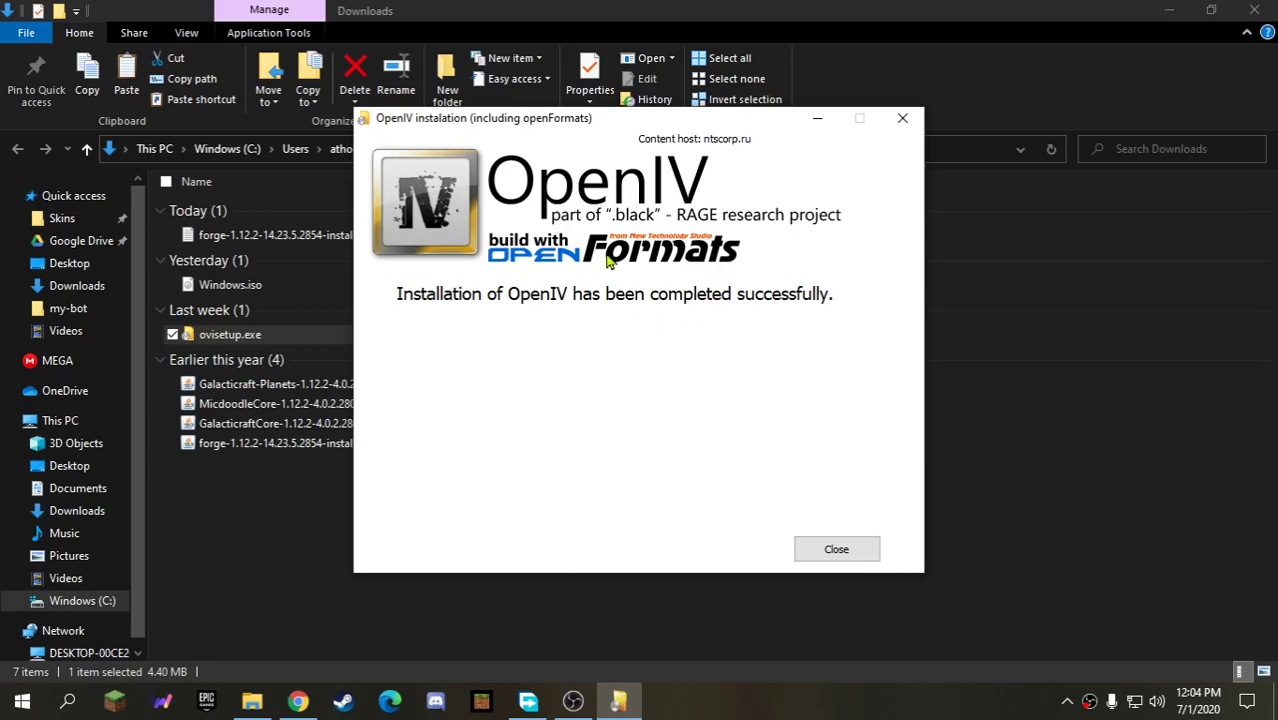
- Close the OpenIV installer once it reports the installation completed
left_click(866, 553)
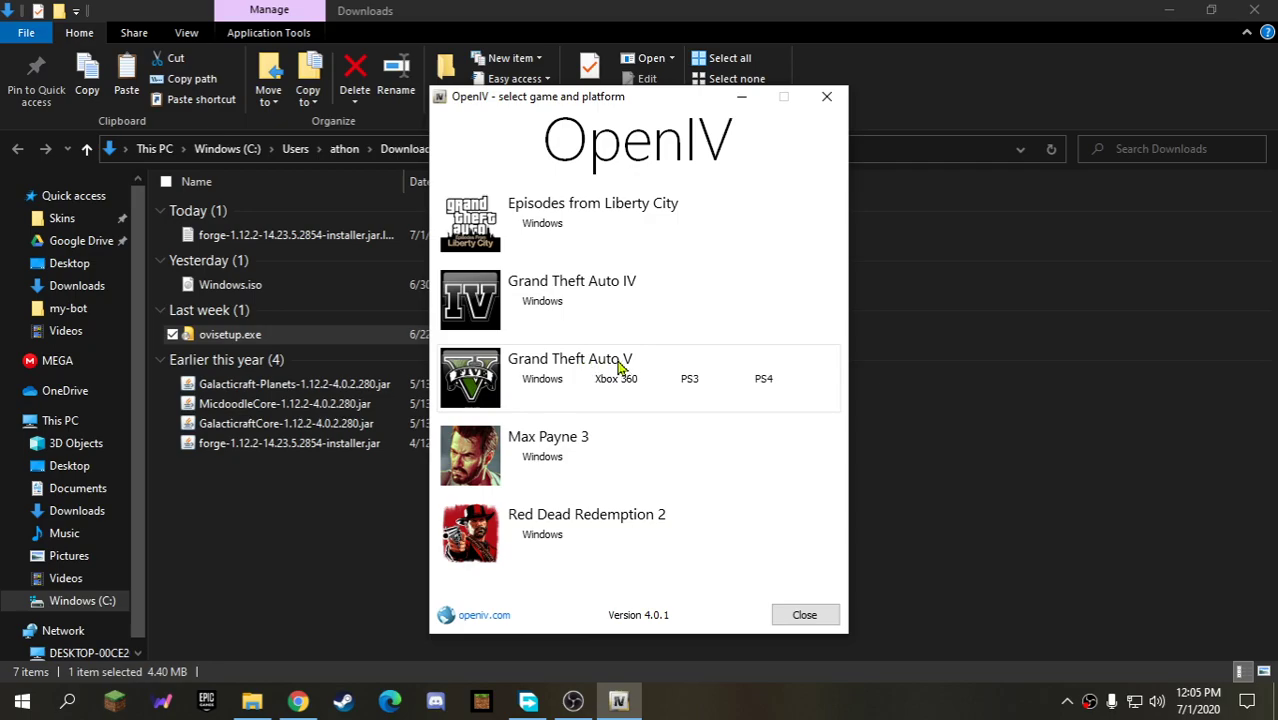
- Choose Grand Theft Auto V for Windows and browse to the GTAV folder in Documents
left_click(552, 387)
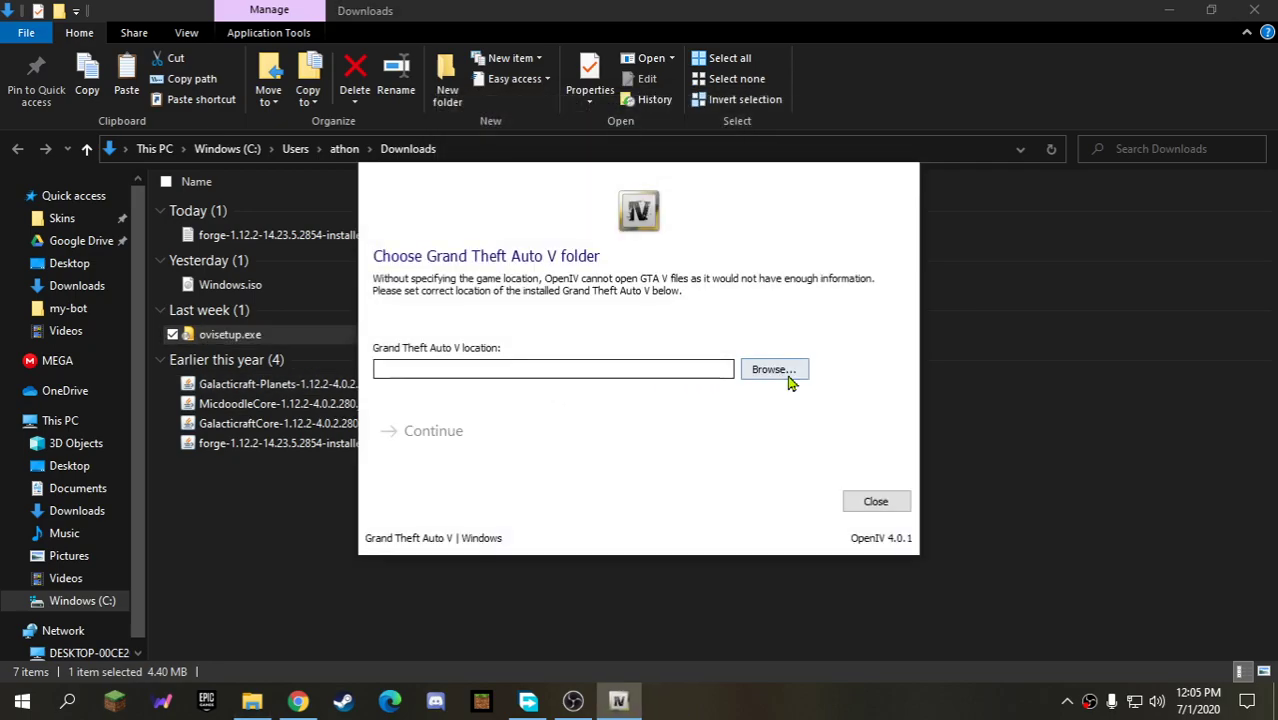
left_click(785, 370)
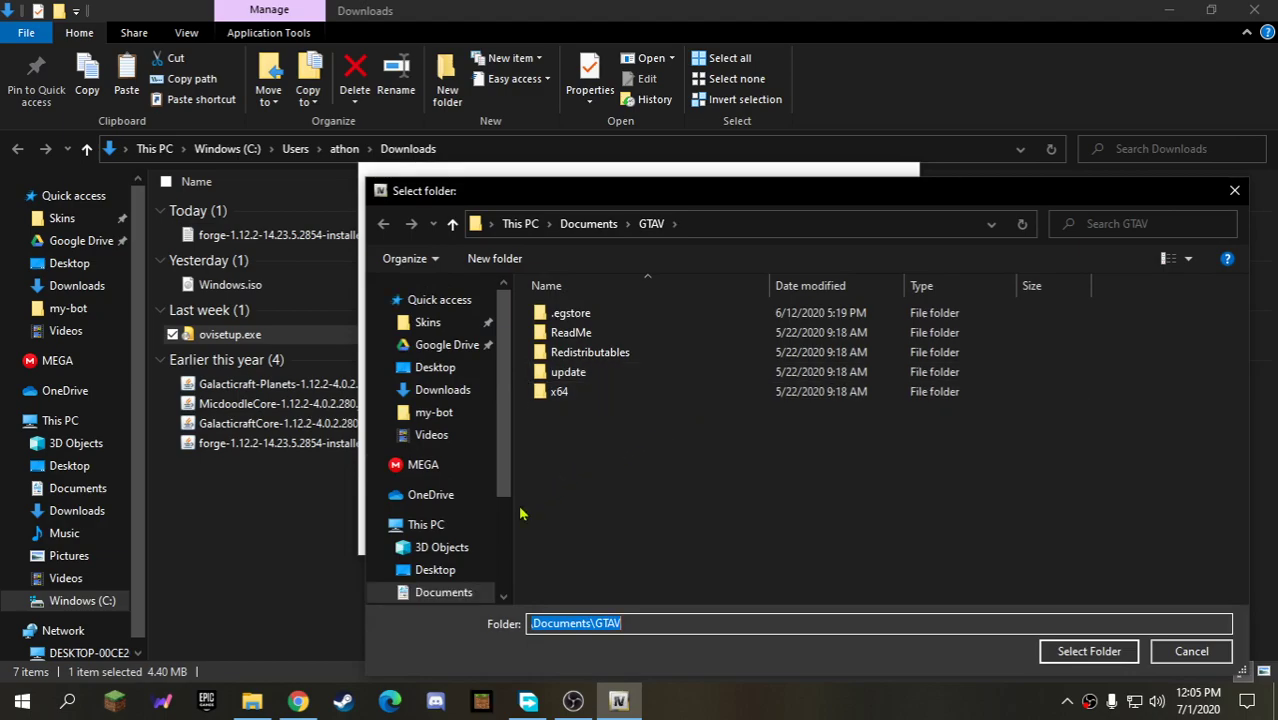
scroll(425, 515, "down", 1)
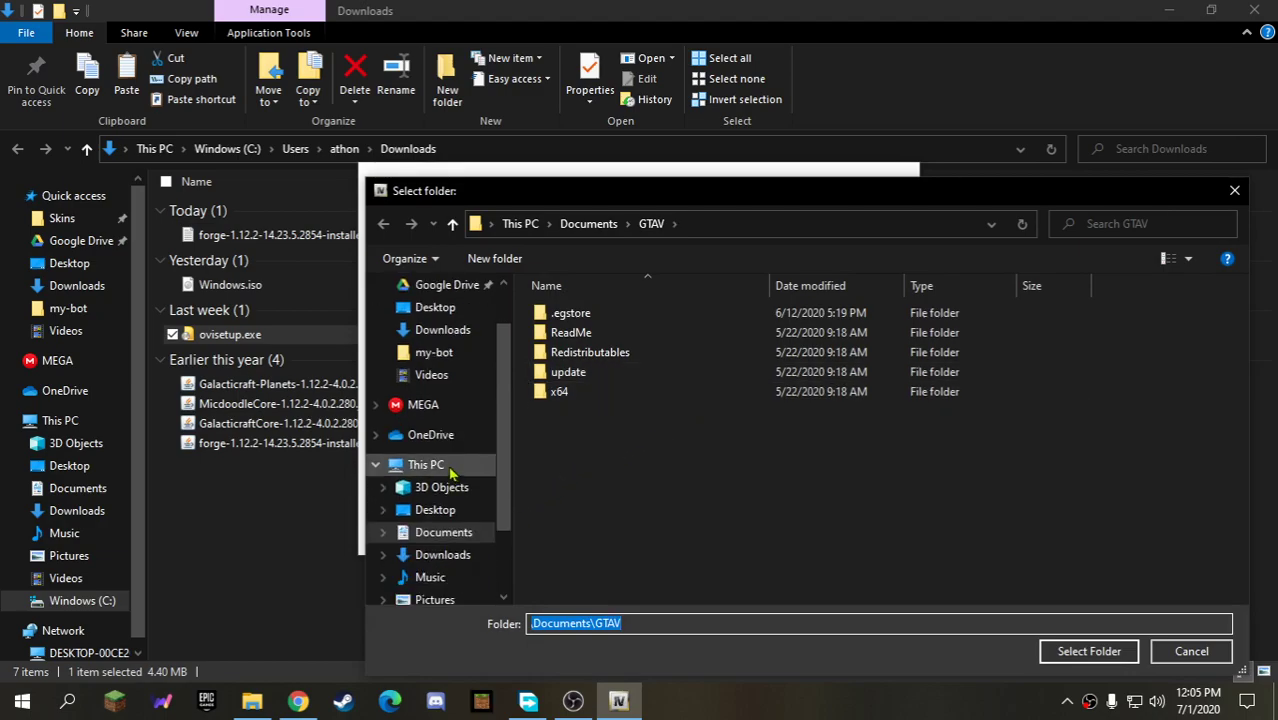
left_click(463, 537)
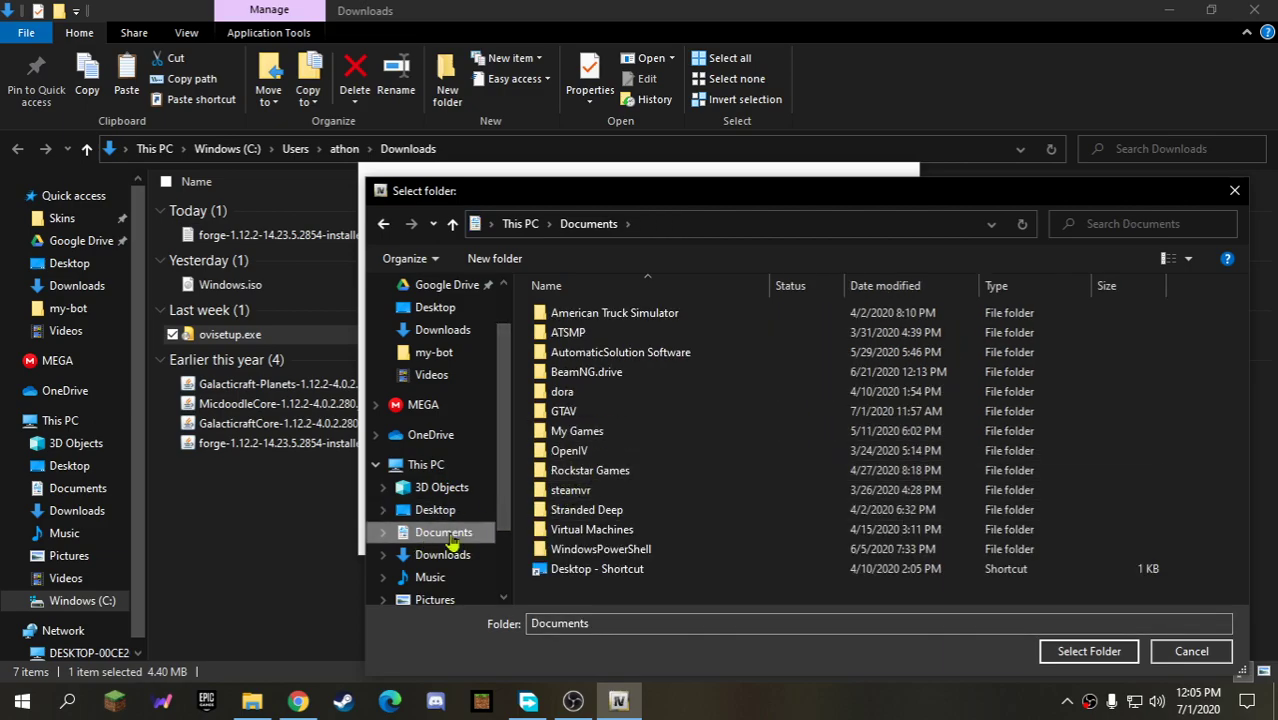
double_click(610, 416)
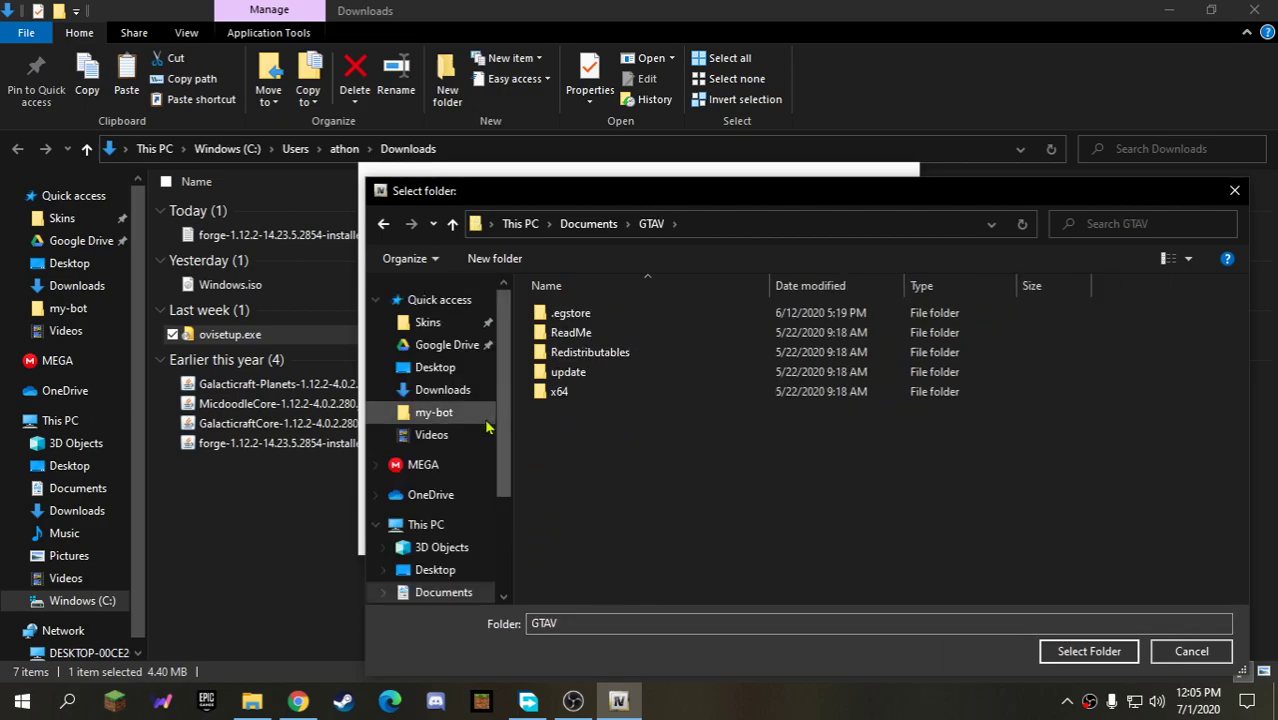
scroll(430, 388, "down", 2)
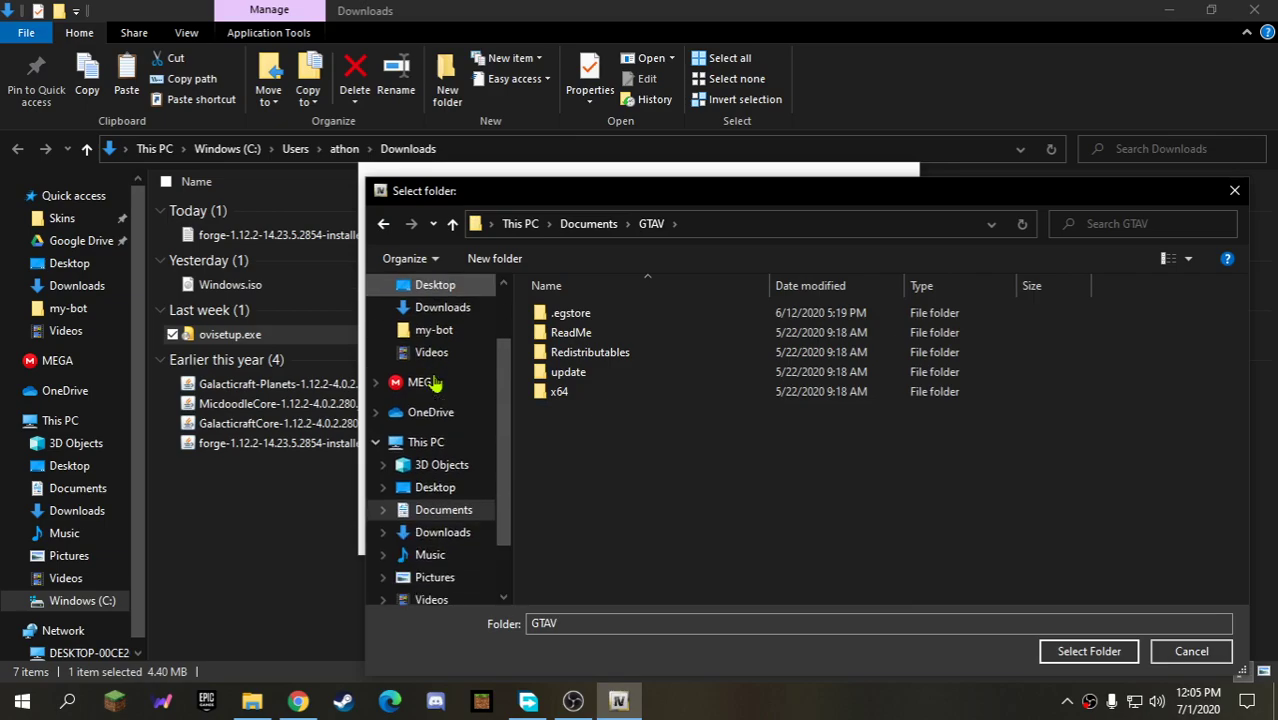
scroll(435, 385, "down", 2)
- Search Windows (C:) Program Files, Epic Games and Program Files (x86) for the game
left_click(440, 376)
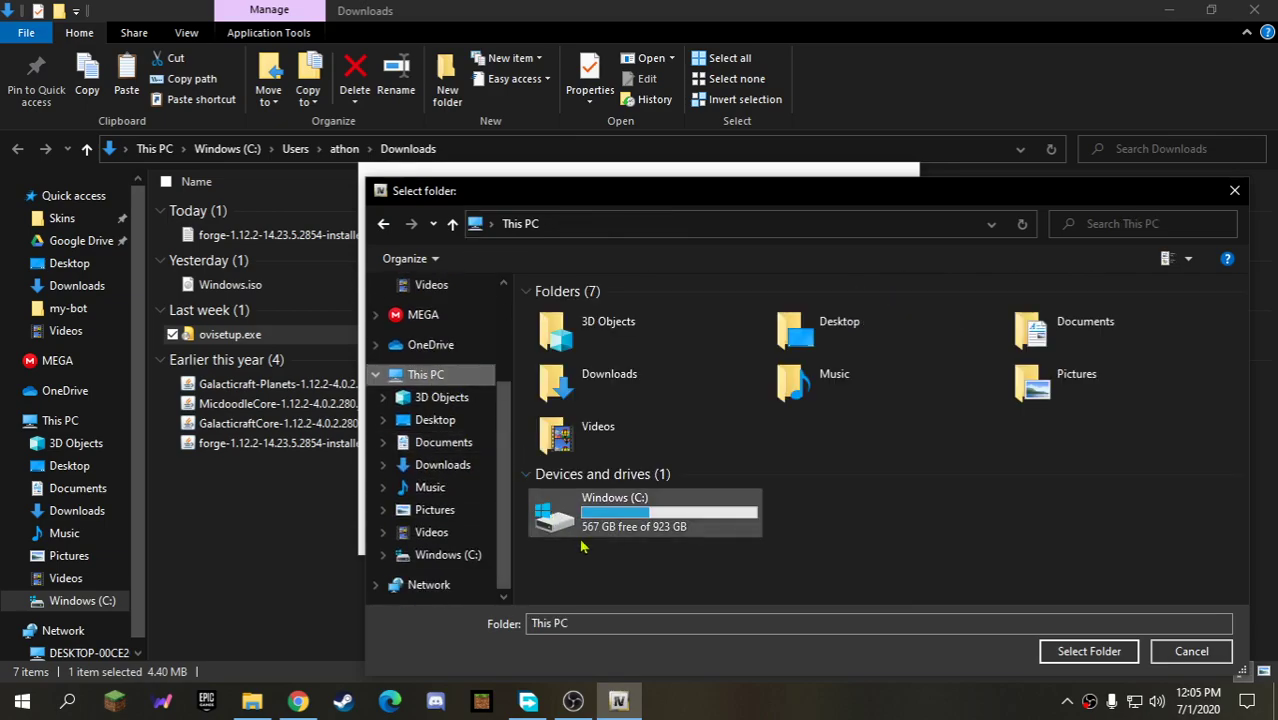
double_click(636, 532)
scroll(632, 438, "down", 1)
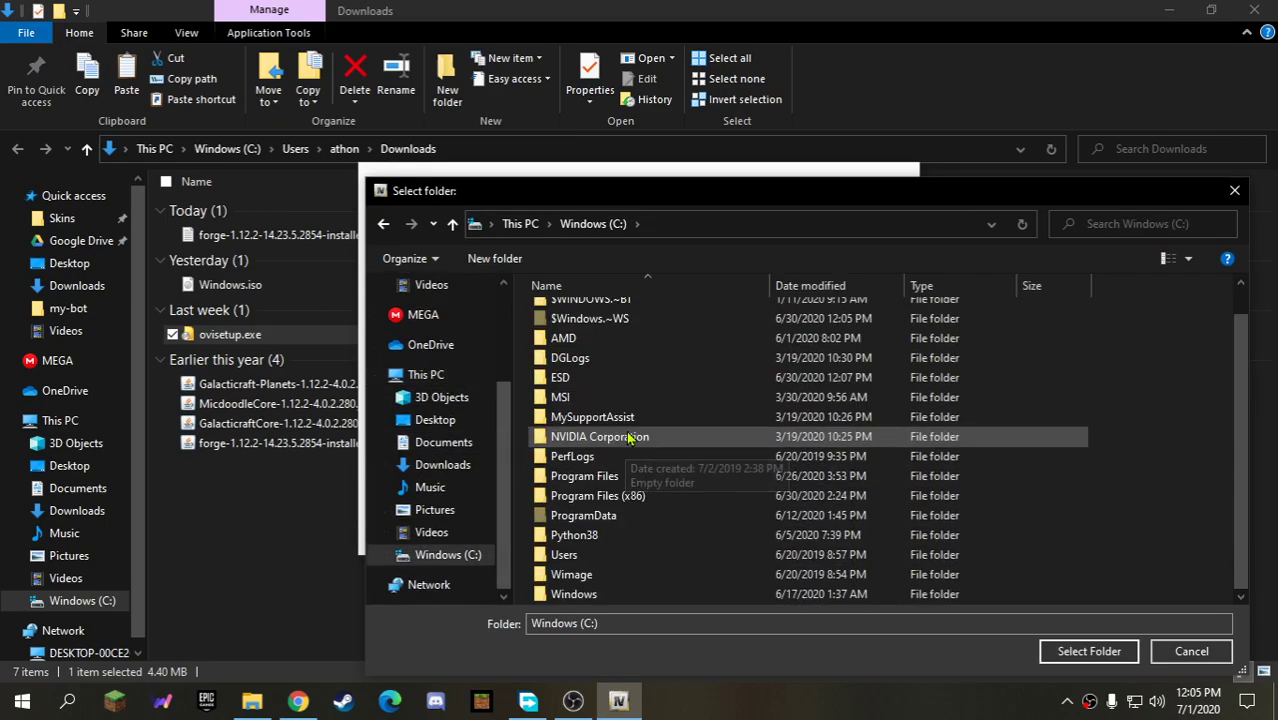
double_click(640, 477)
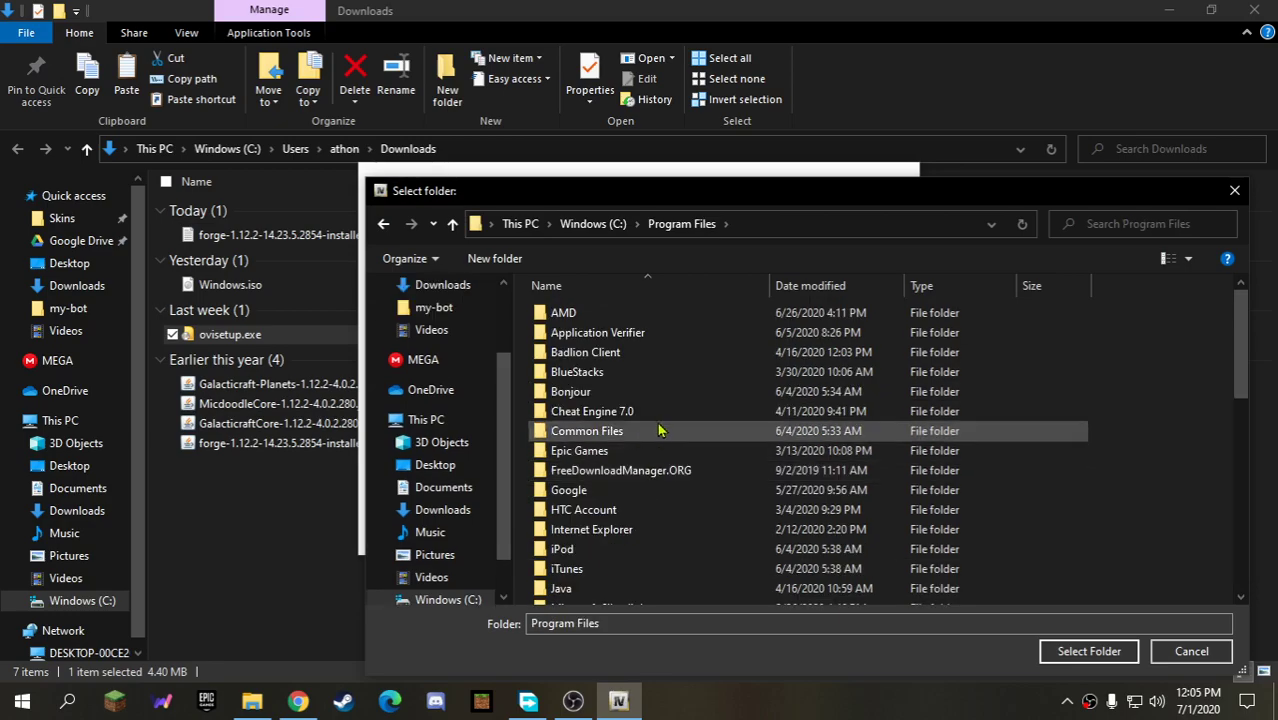
double_click(653, 459)
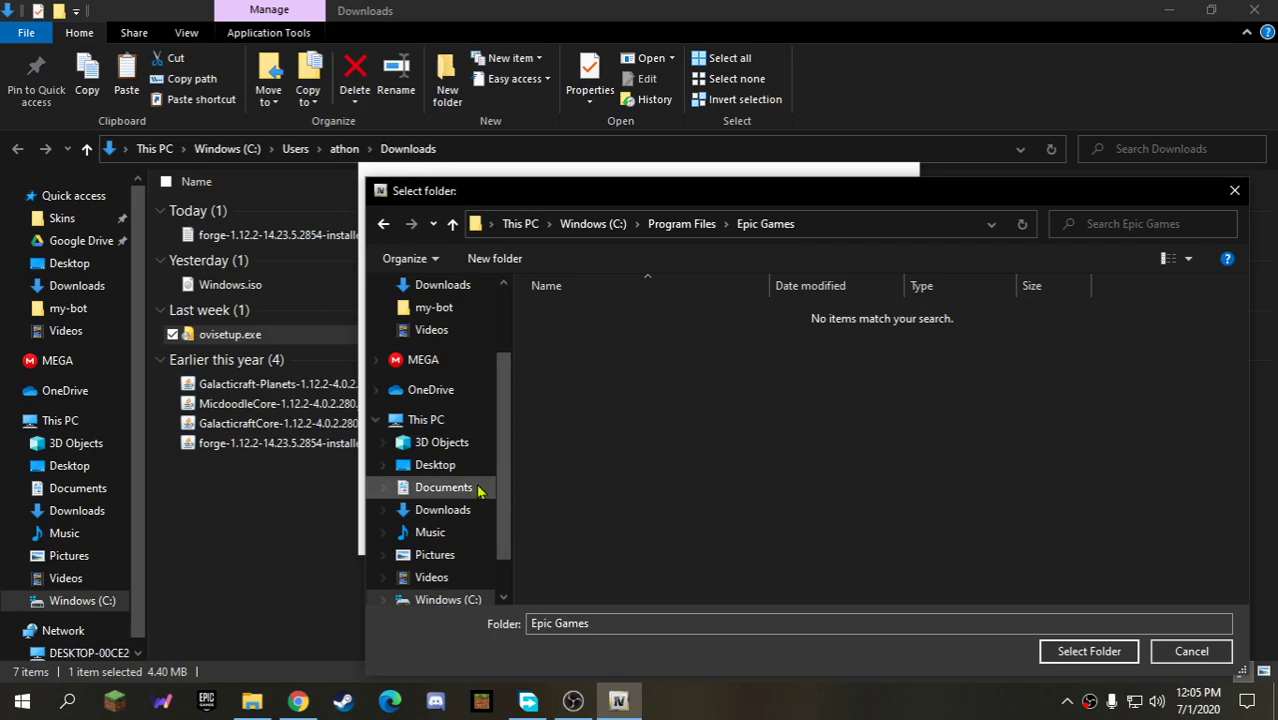
left_click(446, 599)
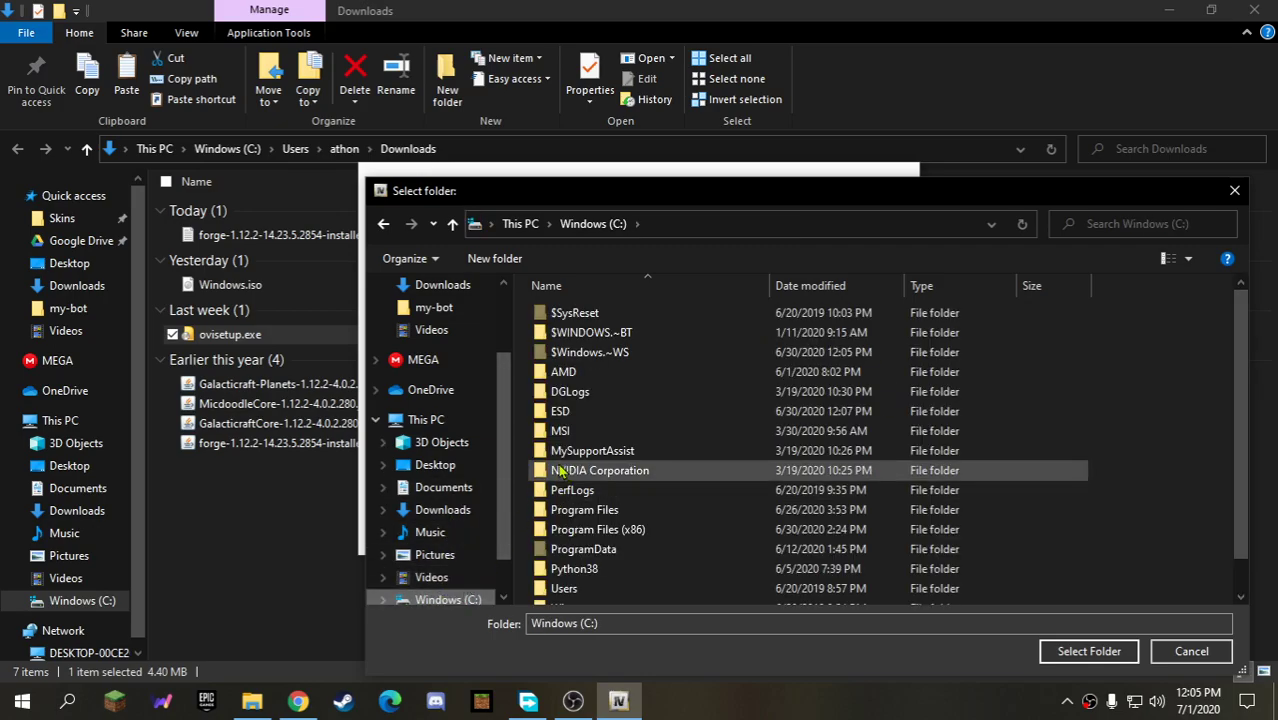
double_click(660, 537)
scroll(660, 495, "down", 2)
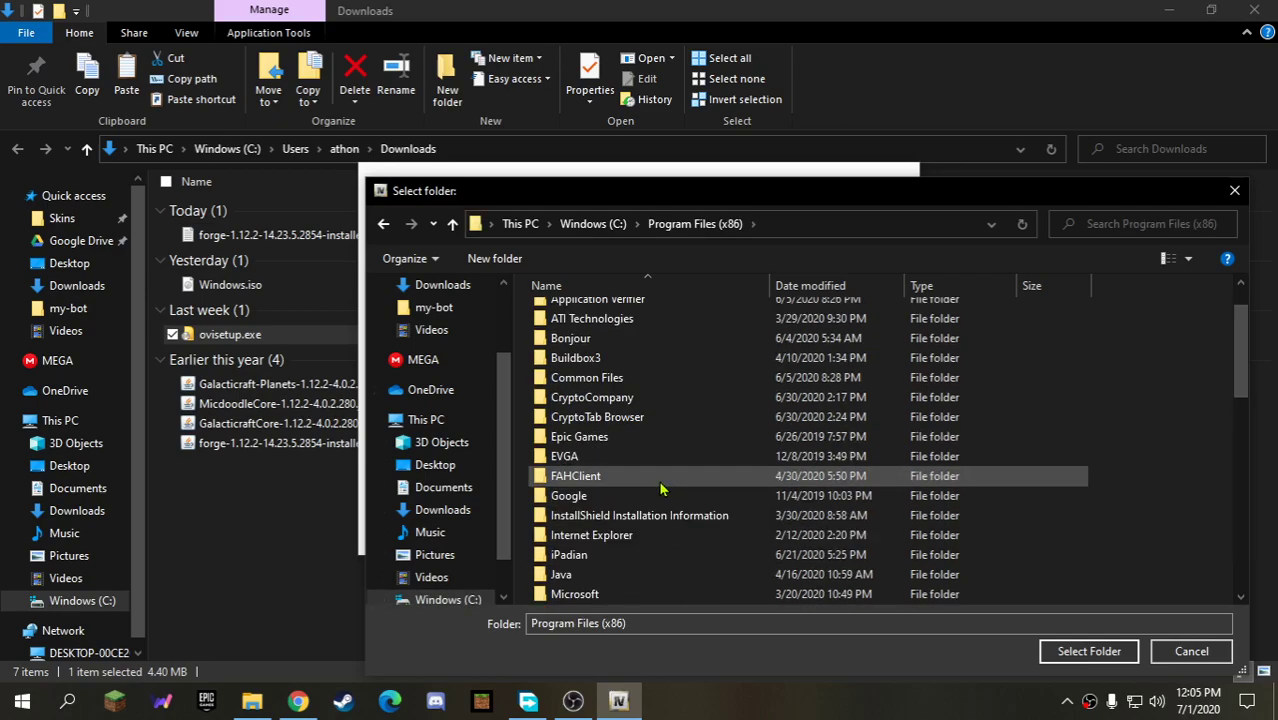
scroll(660, 488, "down", 2)
scroll(660, 488, "down", 1)
scroll(660, 488, "down", 2)
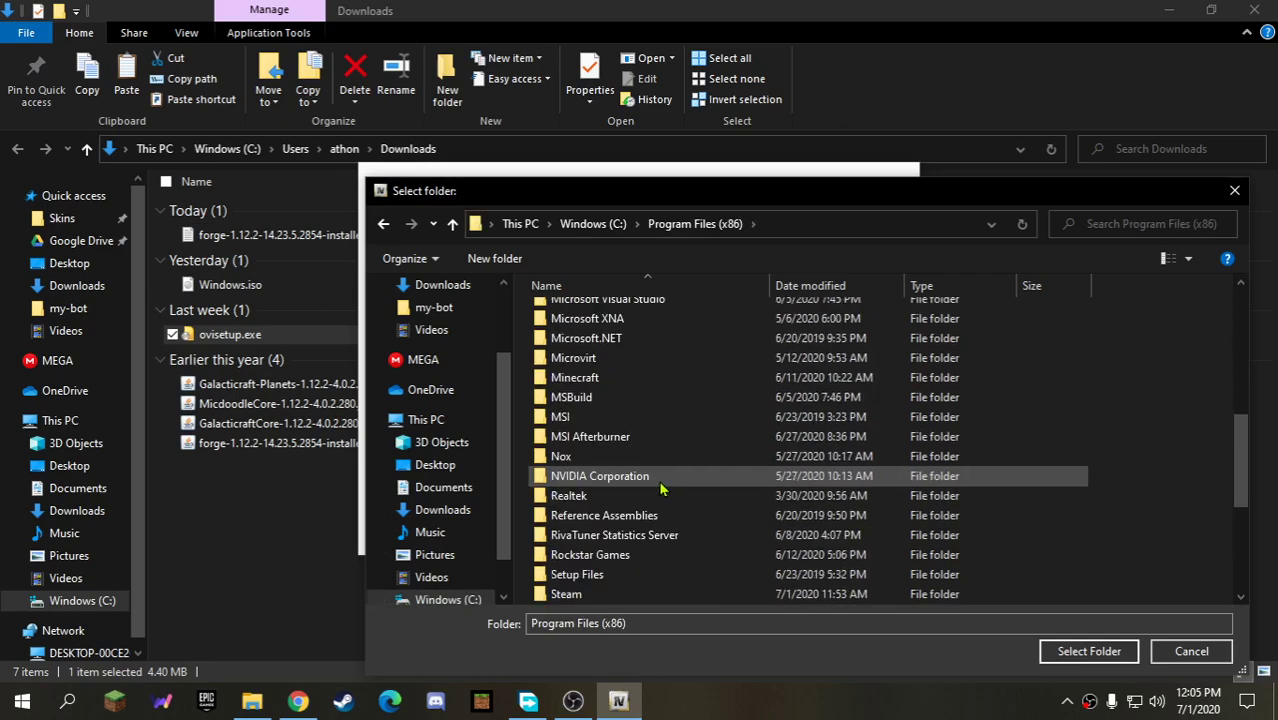
scroll(660, 488, "down", 2)
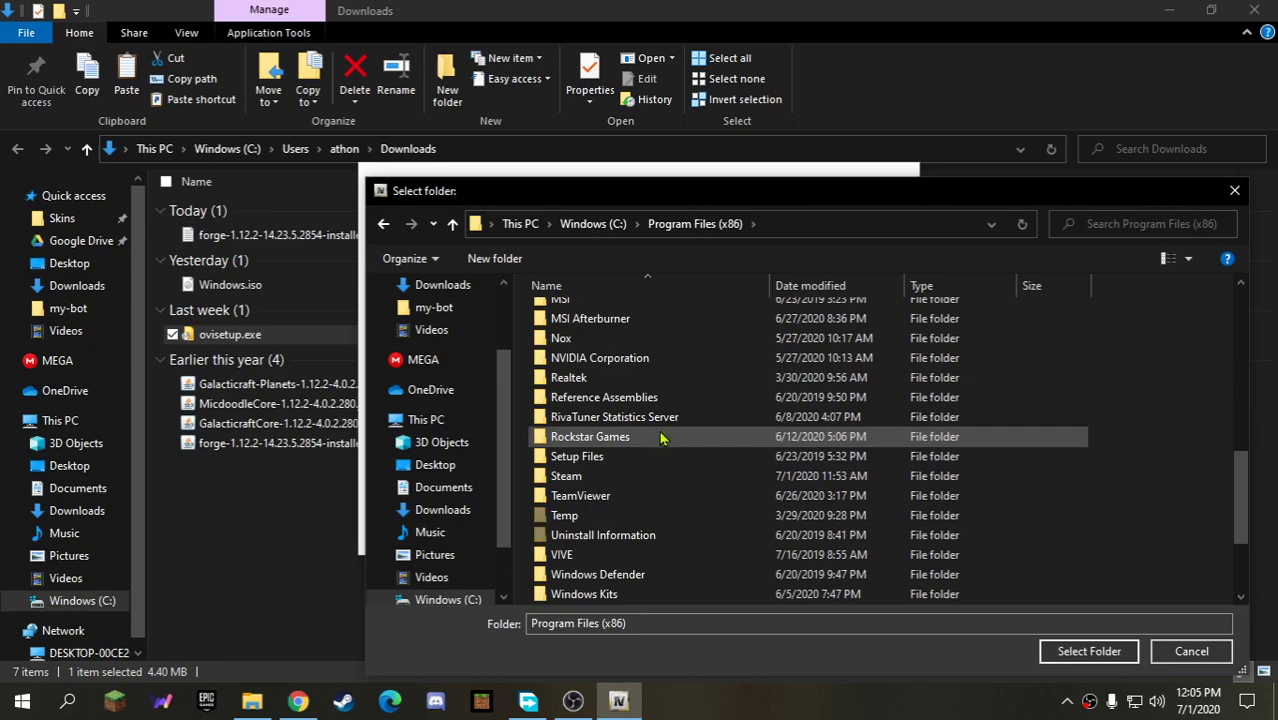
- Check Steam > steamapps > common > Grand Theft Auto V, then open Documents\GTAV instead
double_click(648, 477)
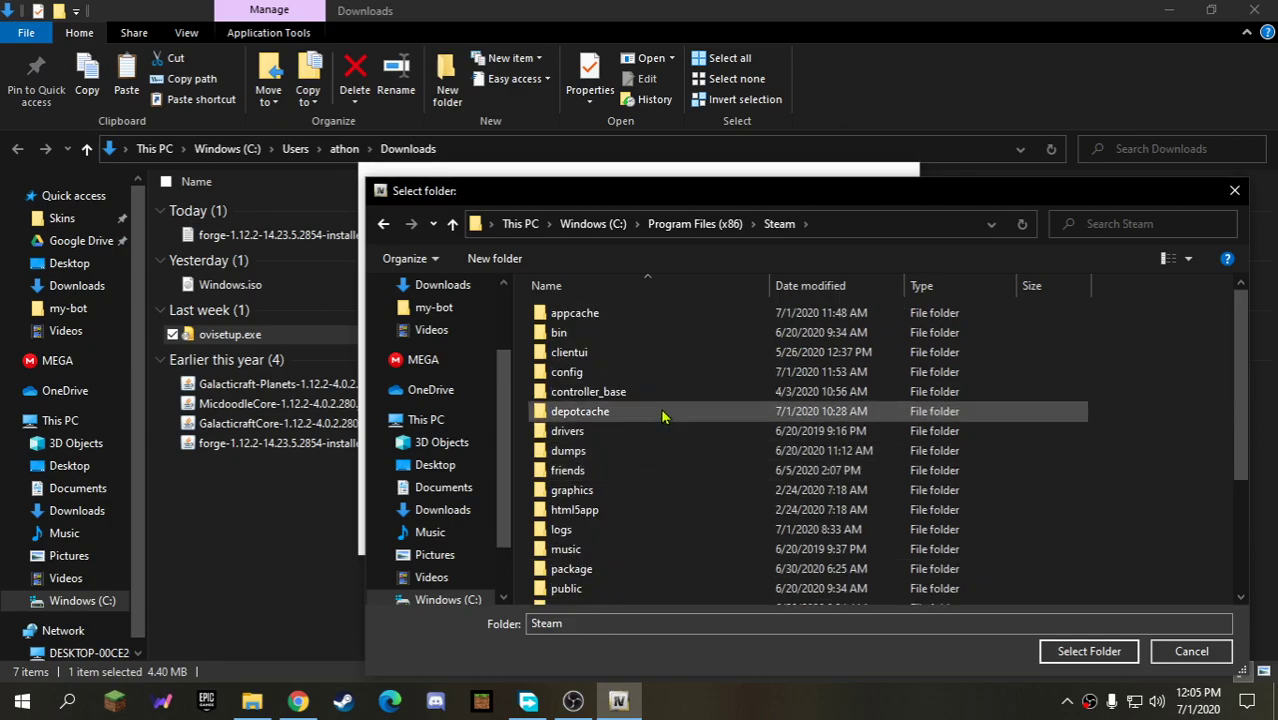
scroll(667, 430, "down", 2)
scroll(667, 434, "down", 1)
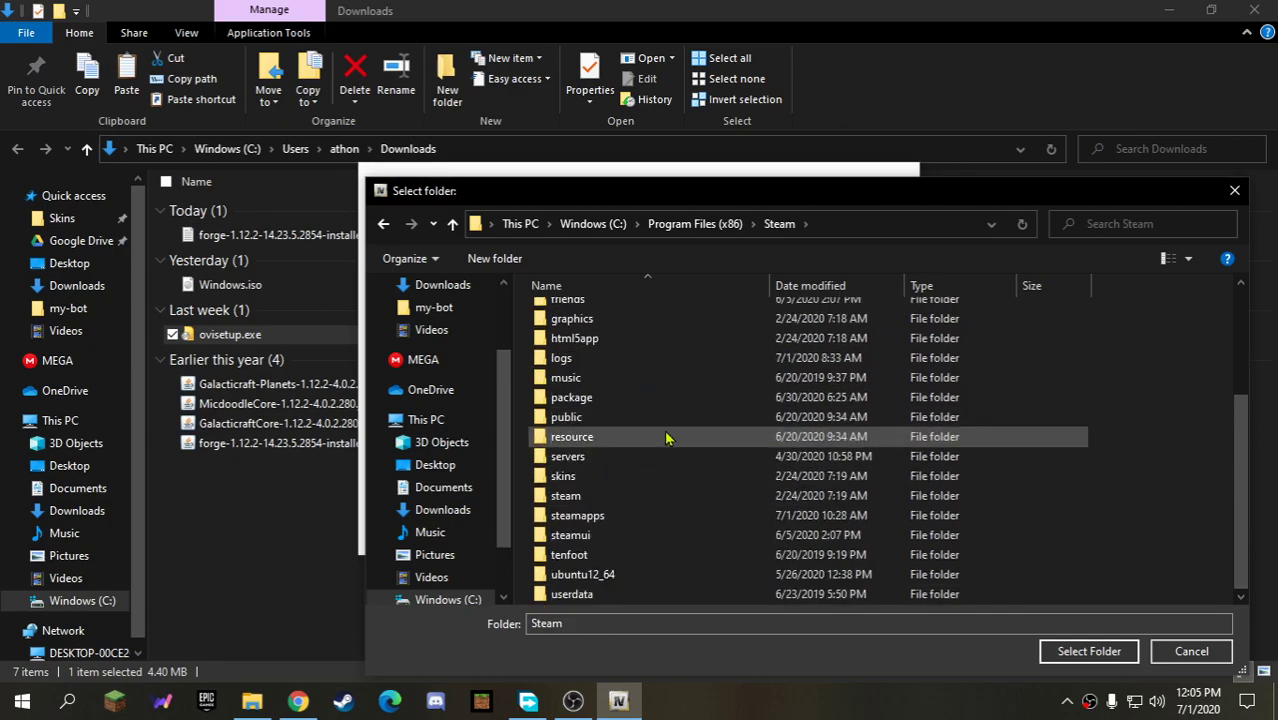
double_click(661, 508)
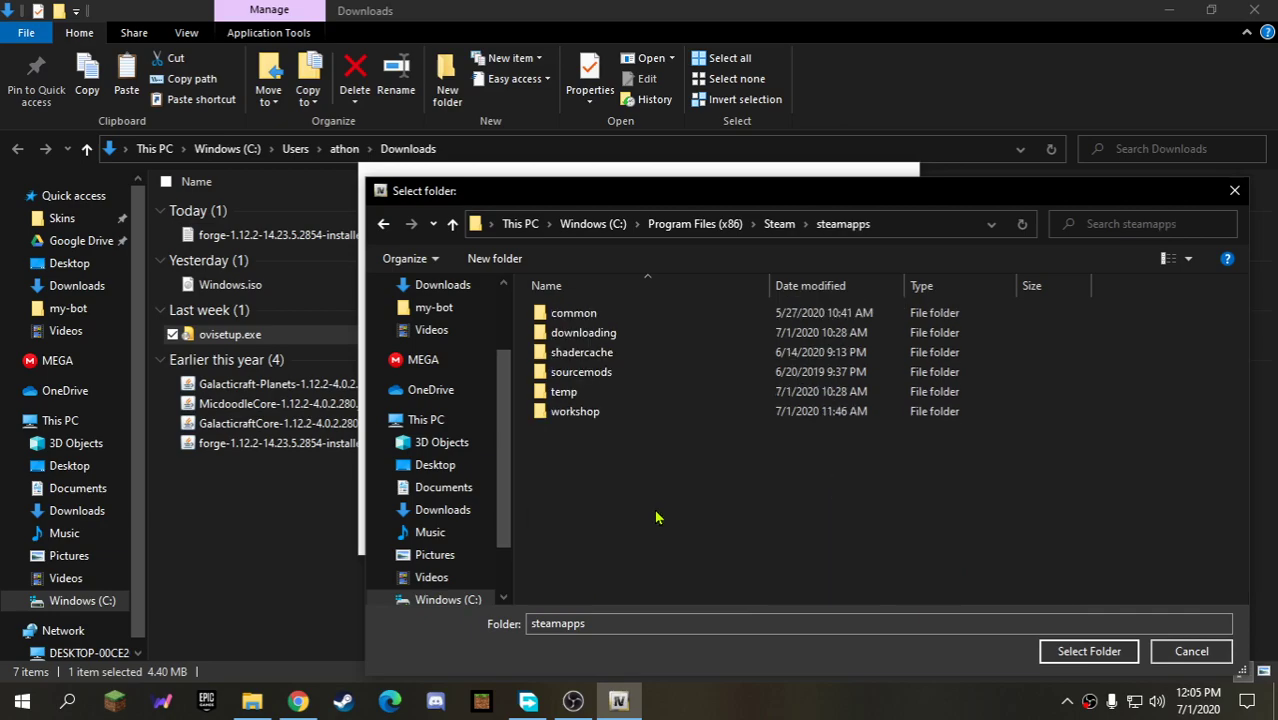
double_click(657, 316)
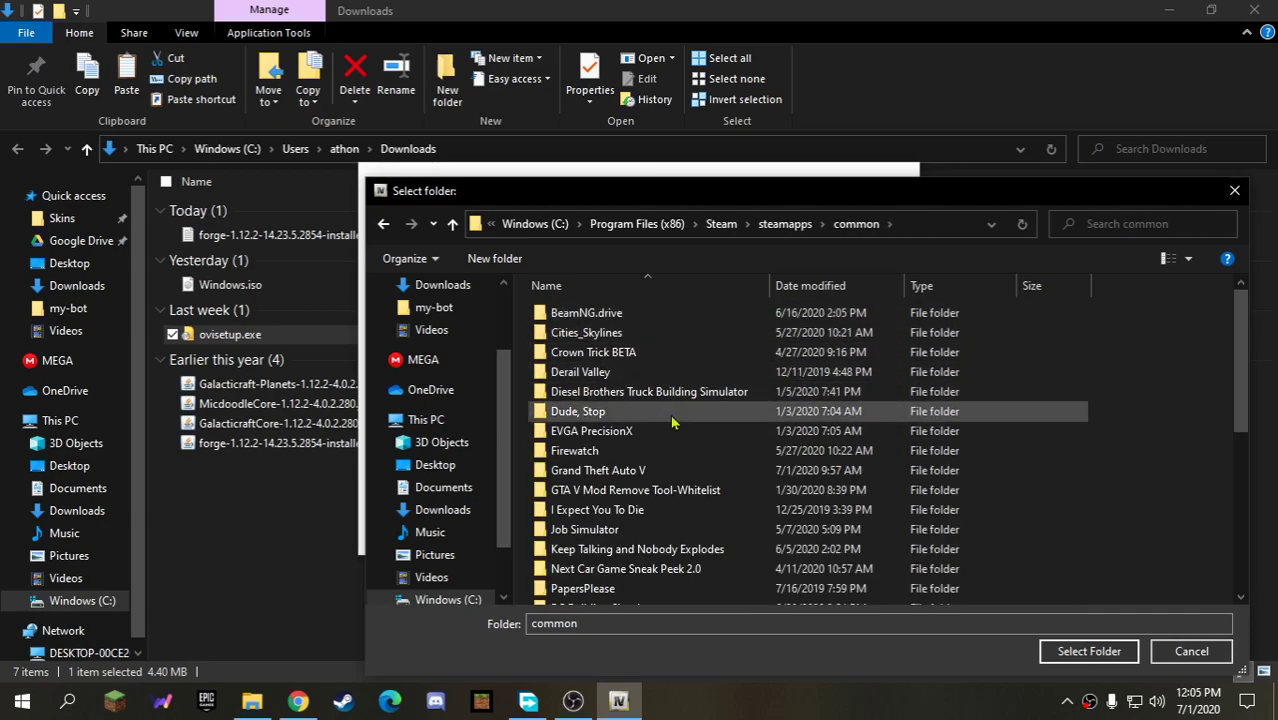
double_click(700, 472)
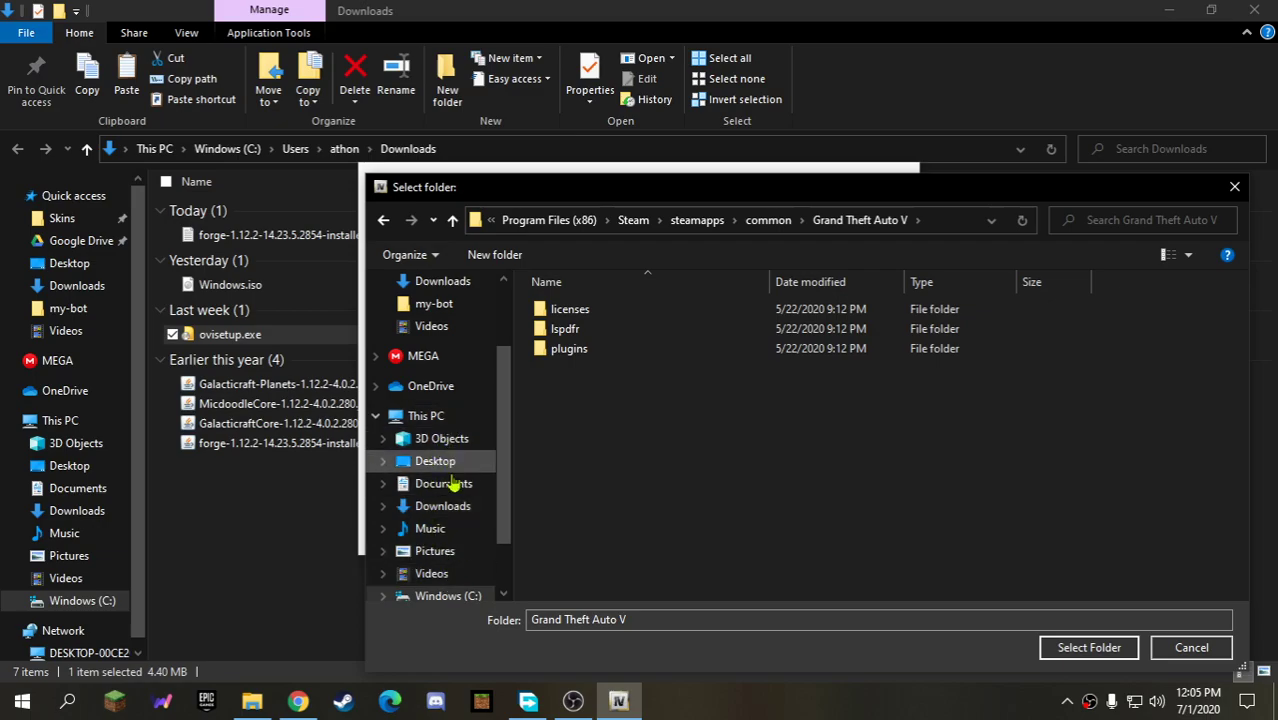
left_click(450, 484)
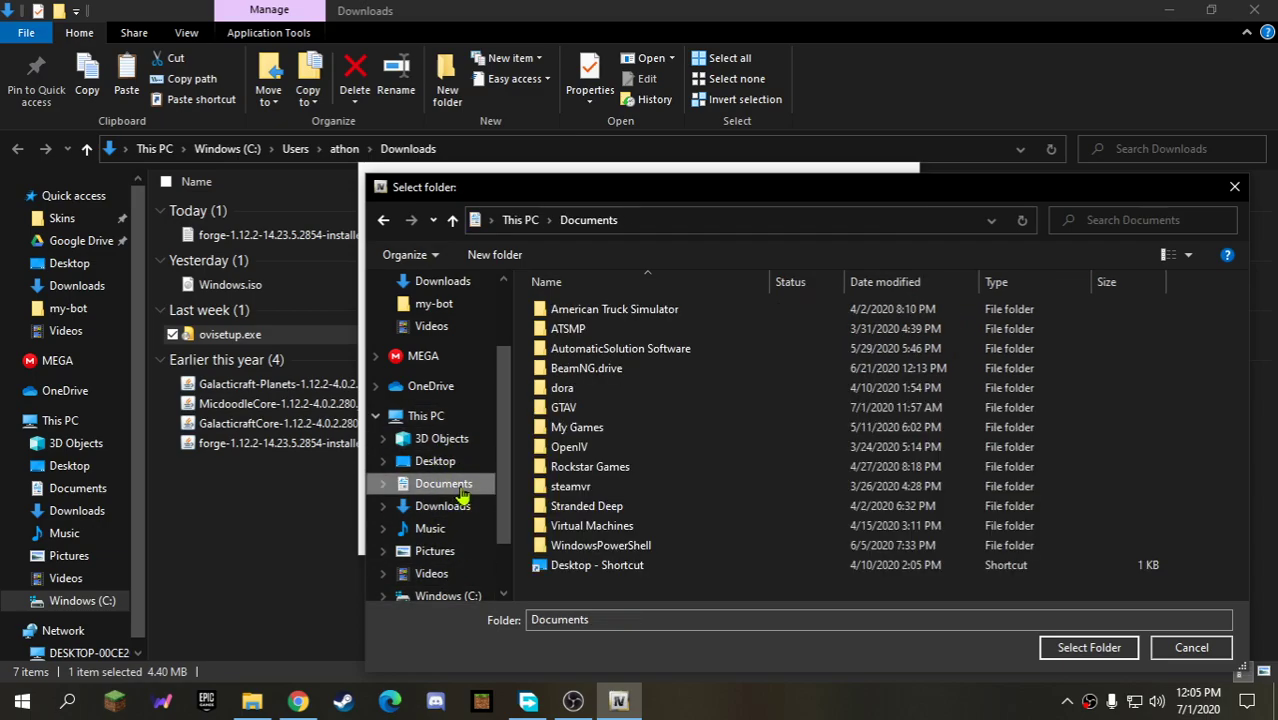
double_click(584, 413)
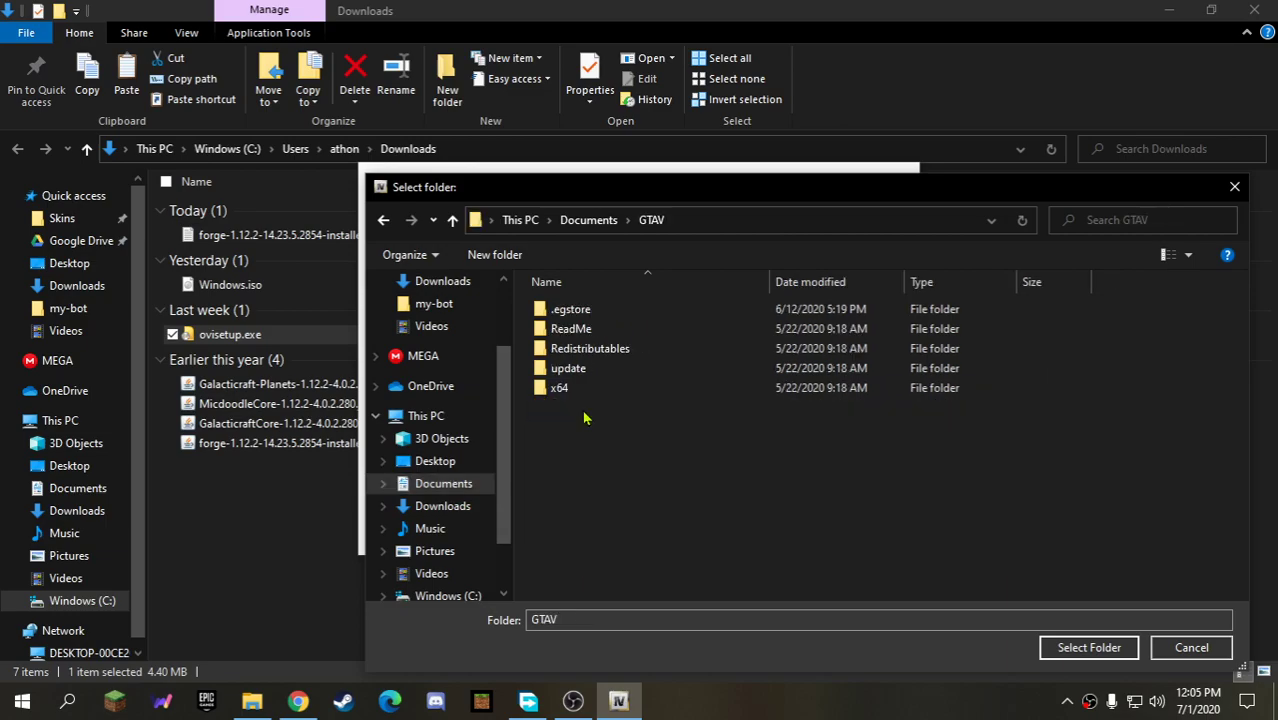
- Select Documents\GTAV as the game folder and continue past the success and Backups pages
left_click(1062, 650)
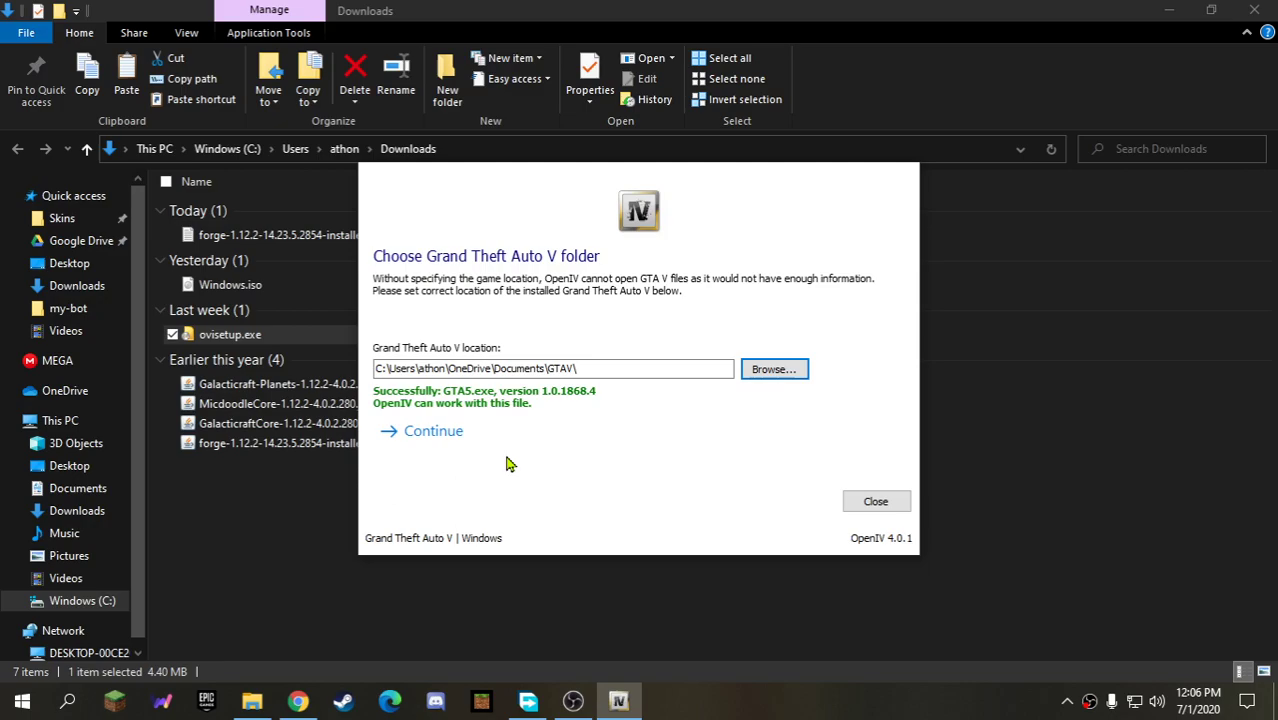
left_click(455, 438)
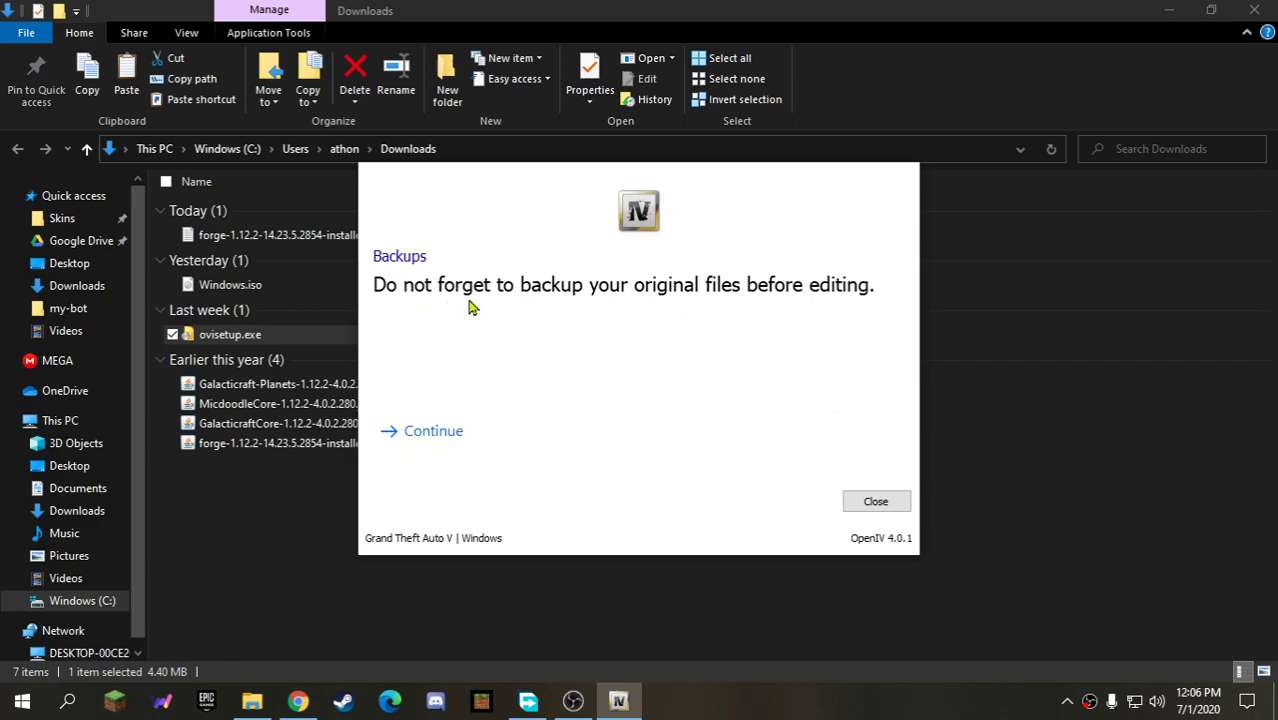
left_click(448, 438)
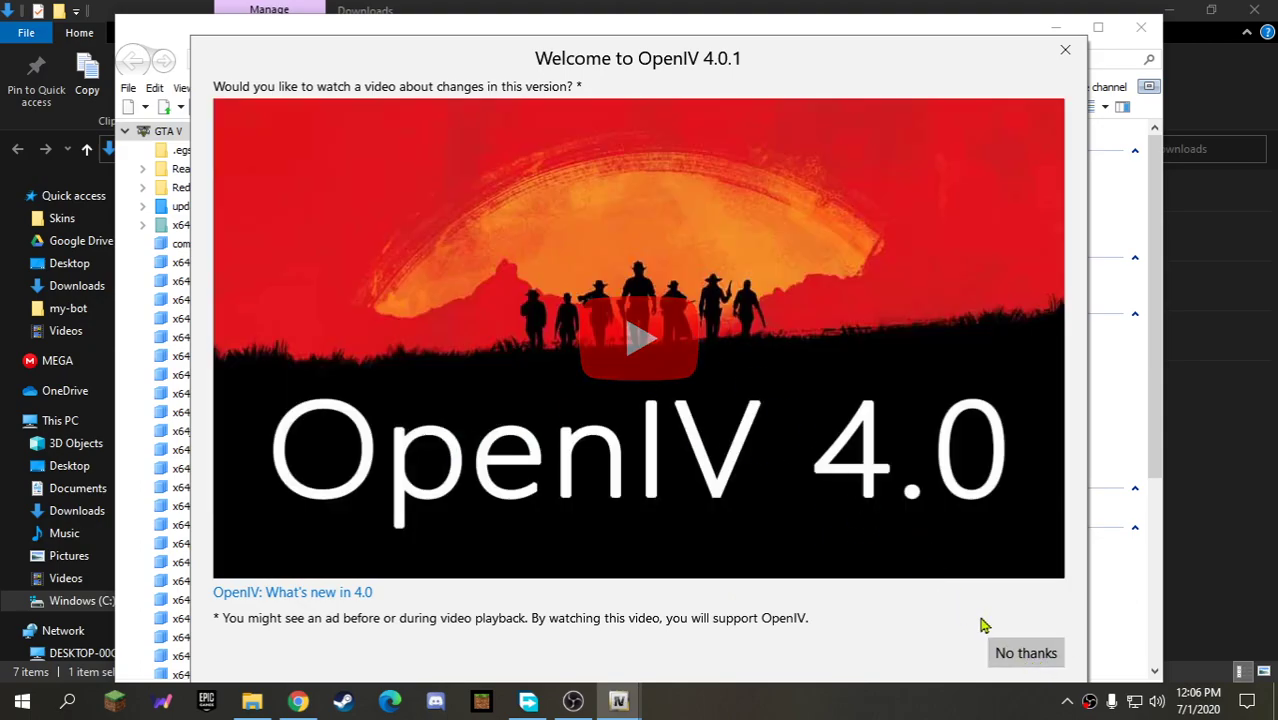
- Skip the what's-new video and install ASI Loader and OpenIV.ASI from ASI Manager
left_click(1030, 656)
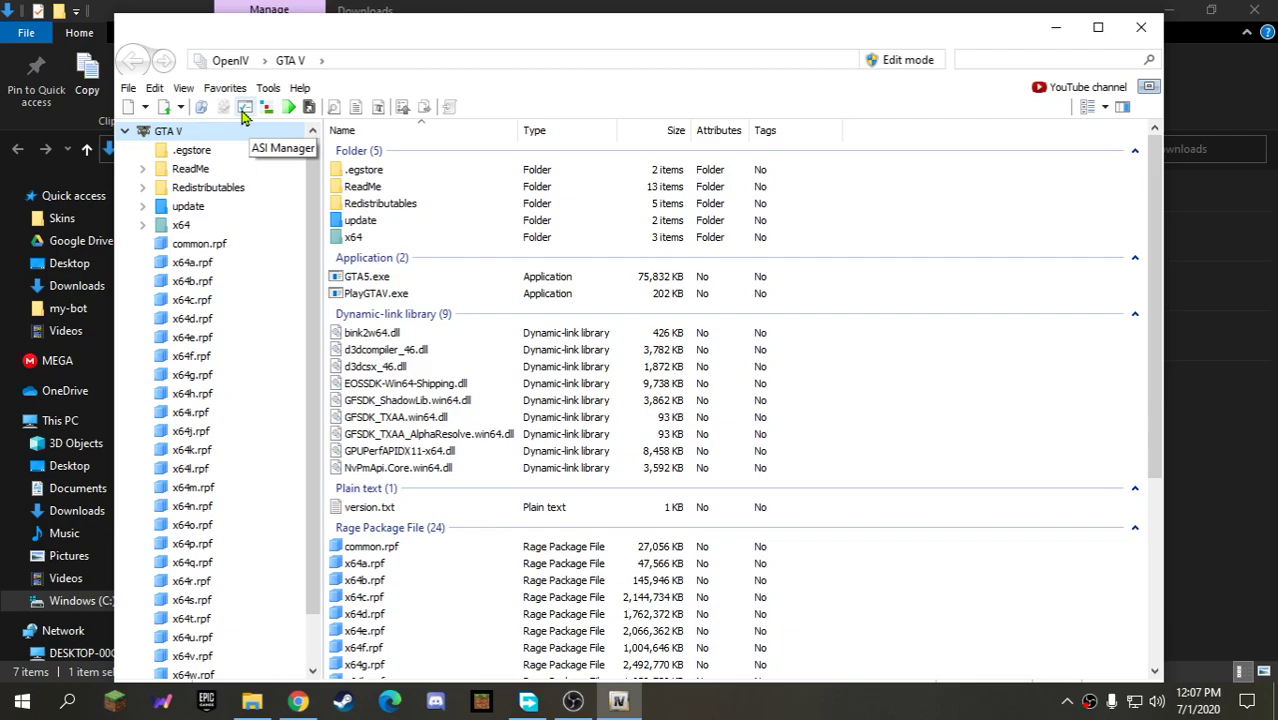
left_click(245, 108)
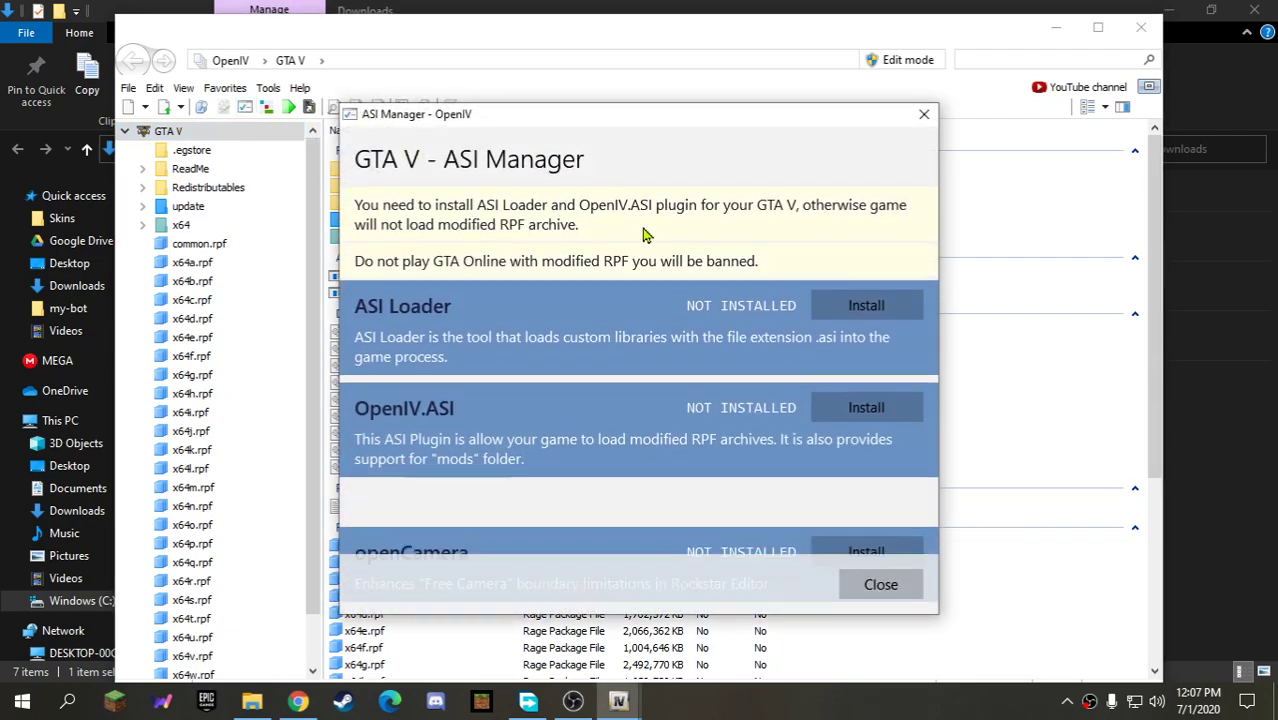
left_click(893, 314)
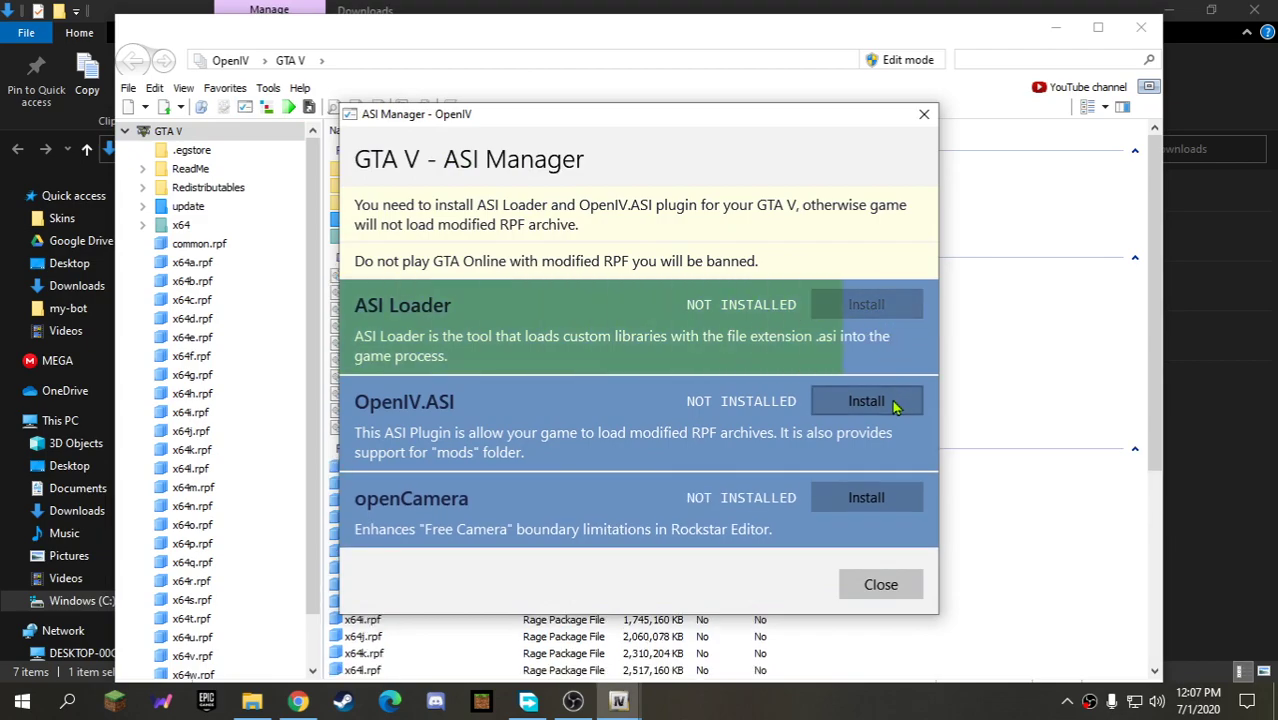
left_click(893, 403)
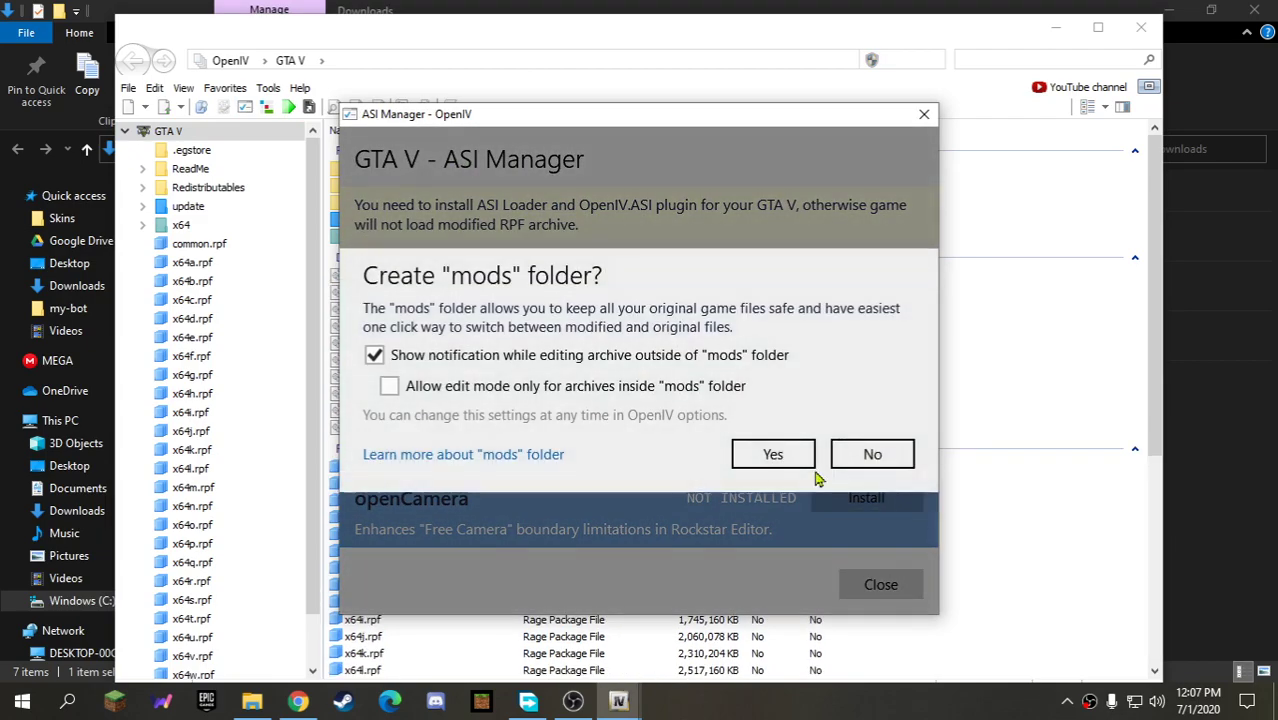
- Limit edit mode to a new mods folder, then install openCamera
left_click(564, 390)
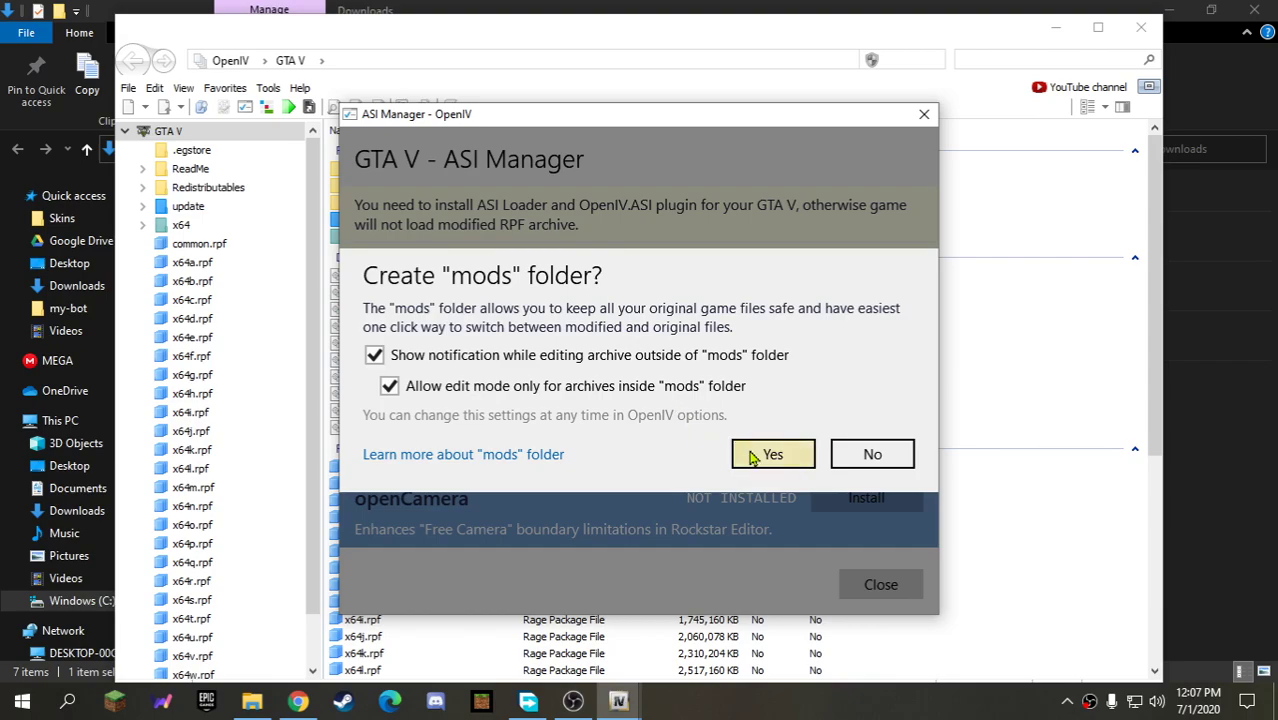
left_click(755, 458)
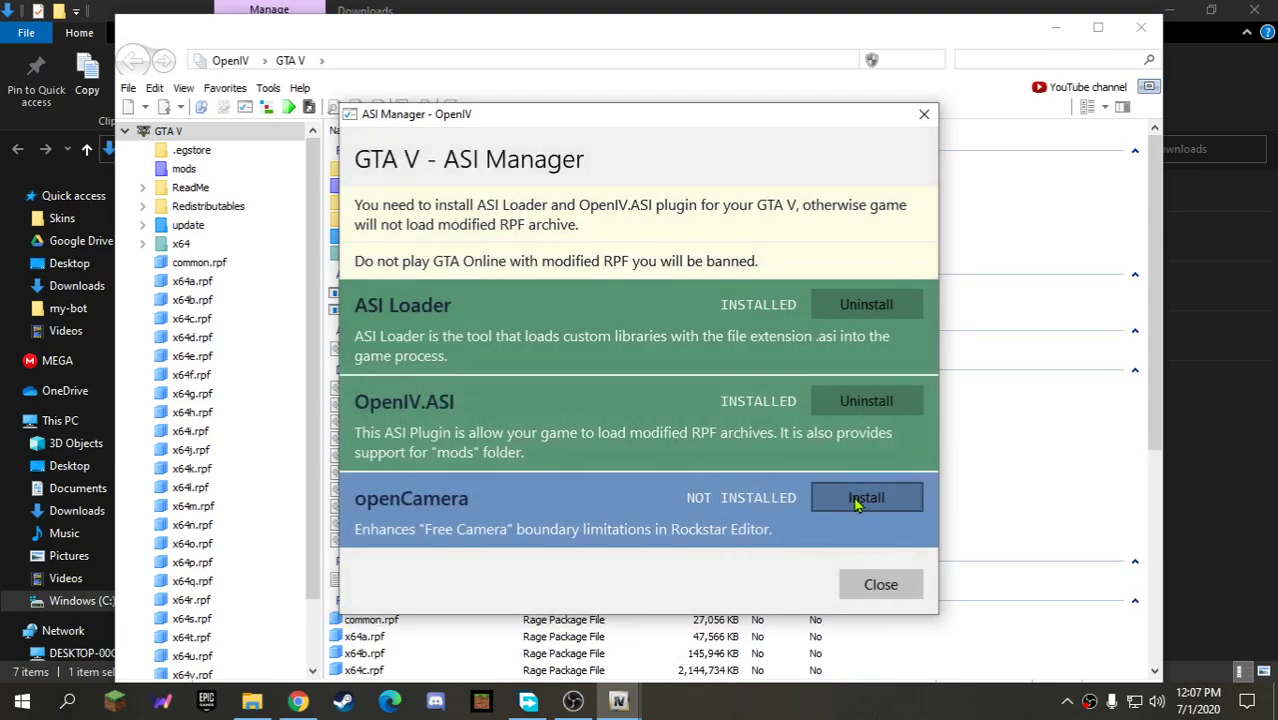
left_click(857, 500)
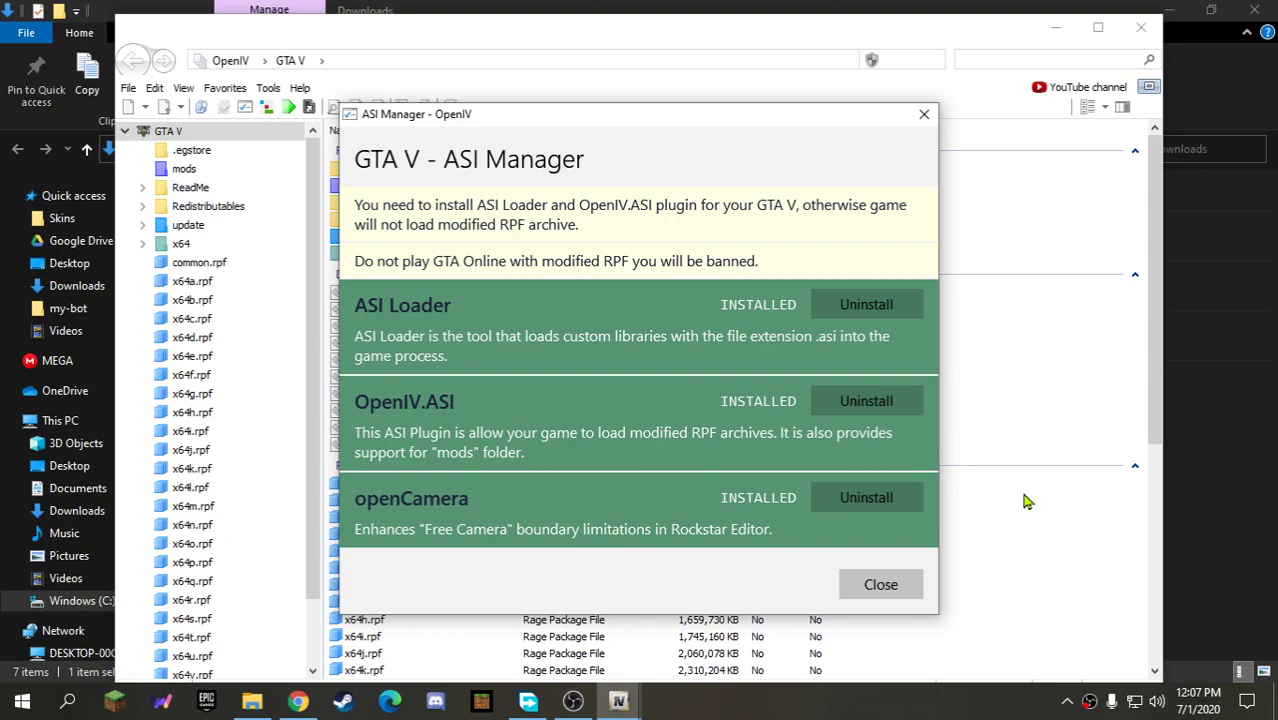
left_click(883, 590)
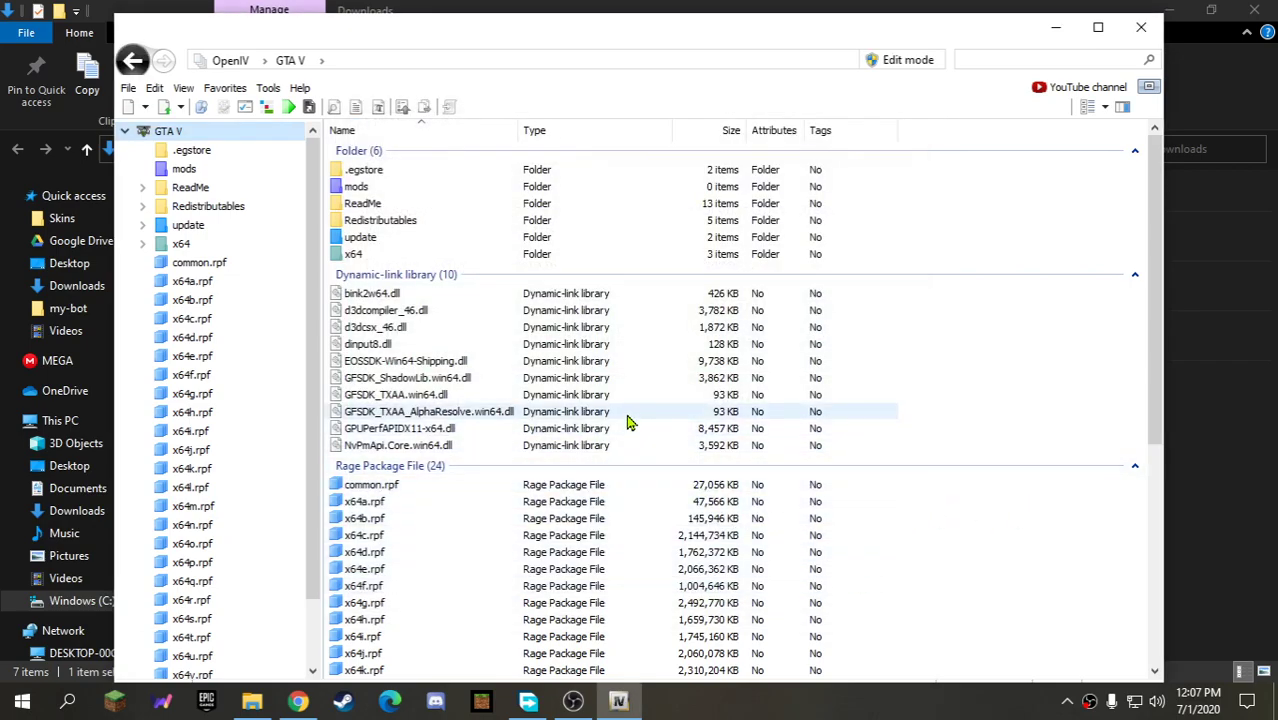